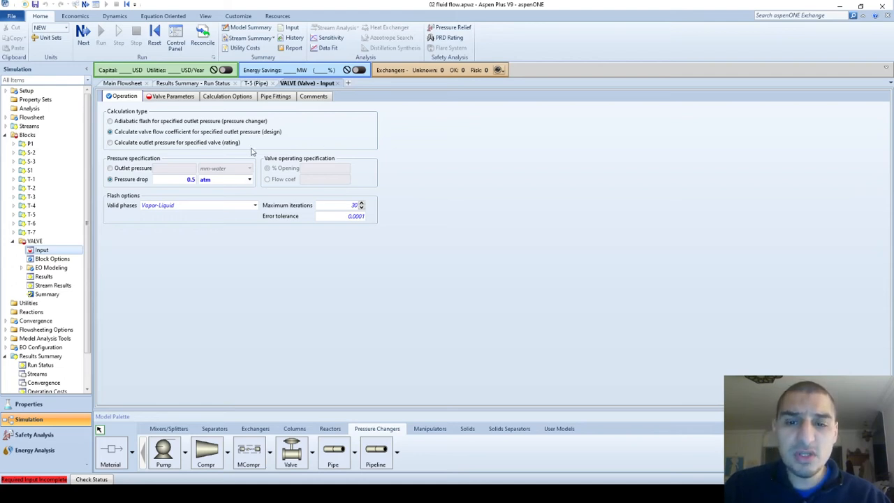
Switch the valve calculation to outlet pressure for specified valve (rating) and set its opening to 50%
mouse_move(323, 186)
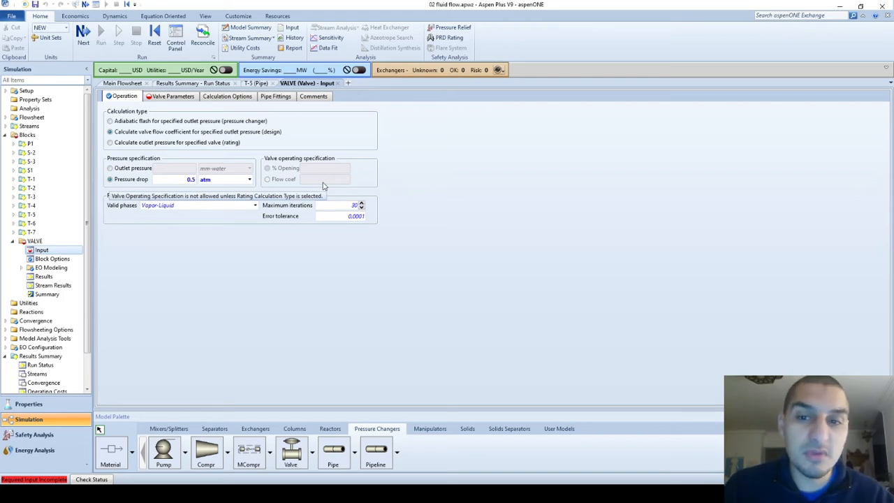
click(110, 143)
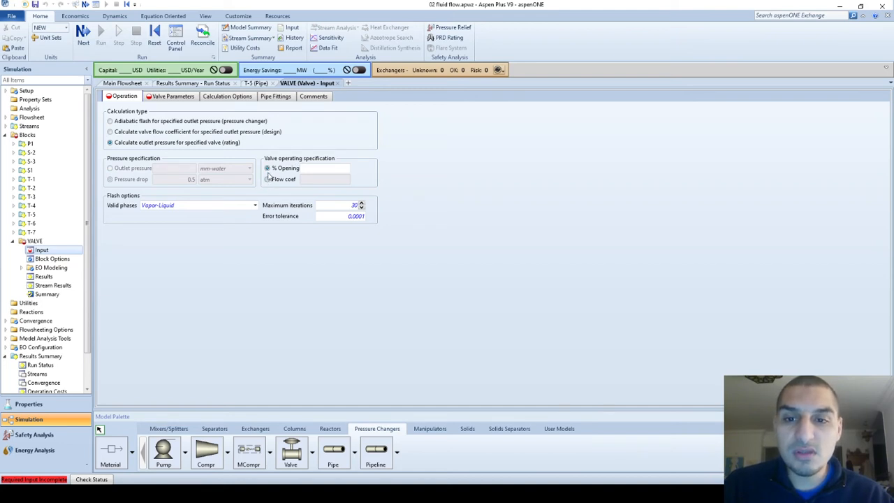
click(319, 166)
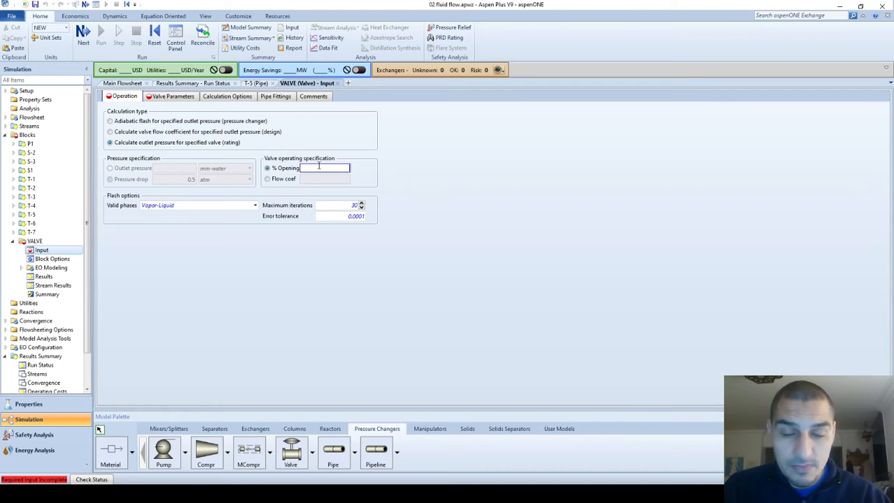
text(50)
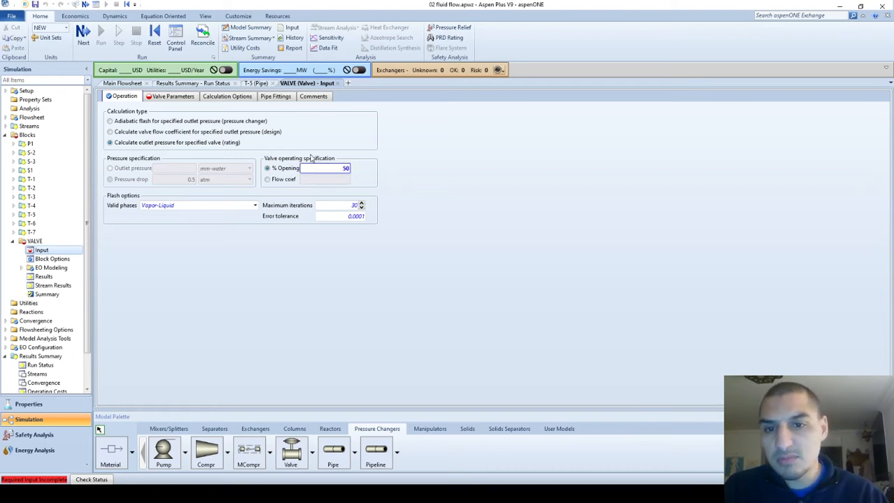
click(294, 143)
click(341, 169)
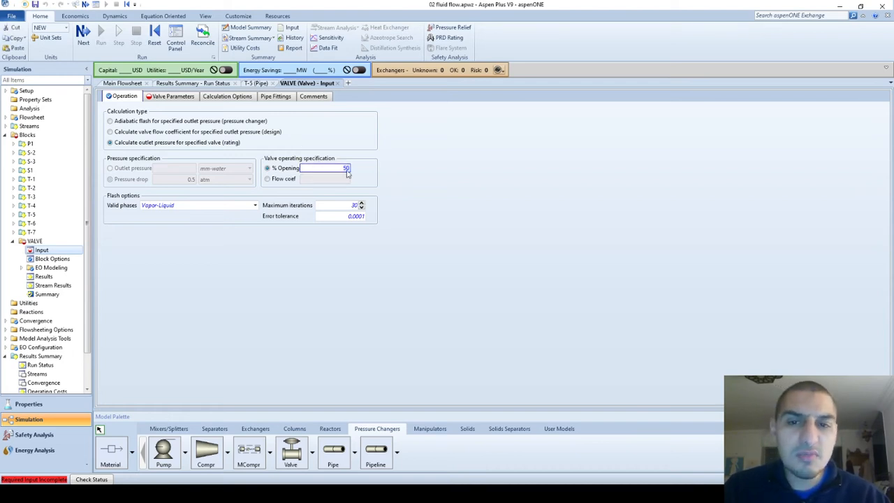
click(370, 175)
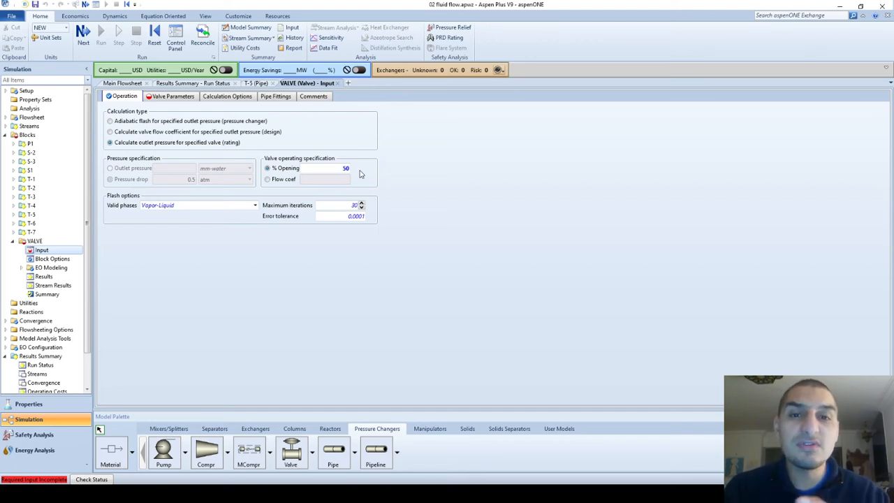
click(320, 169)
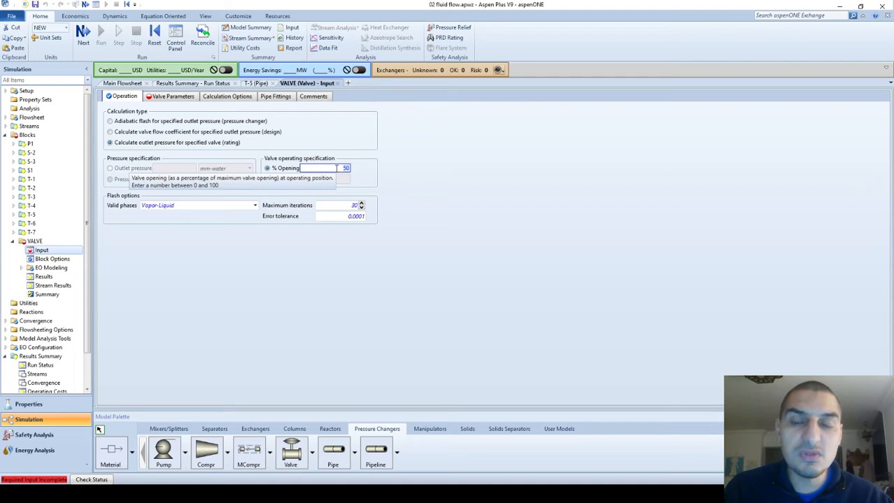
click(382, 178)
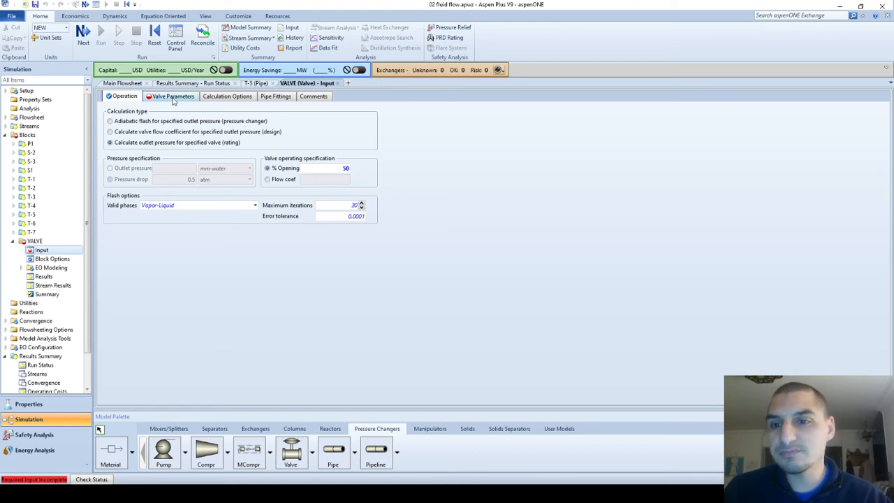
Choose a Butterfly library valve from manufacturer Neles-Jamesbury in the valve parameters
click(174, 98)
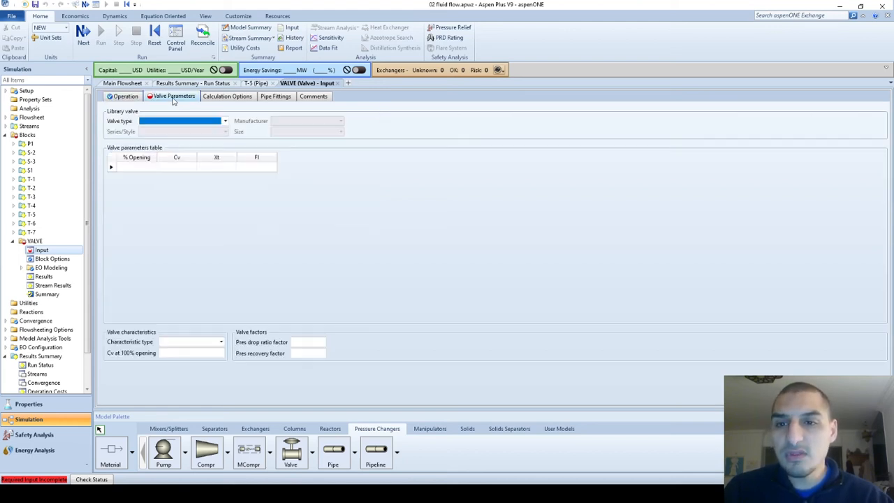
click(225, 122)
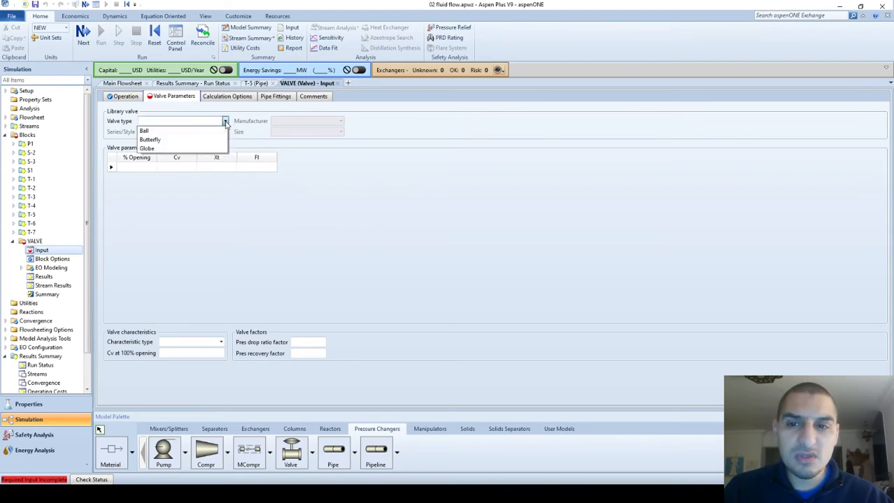
click(176, 139)
click(296, 123)
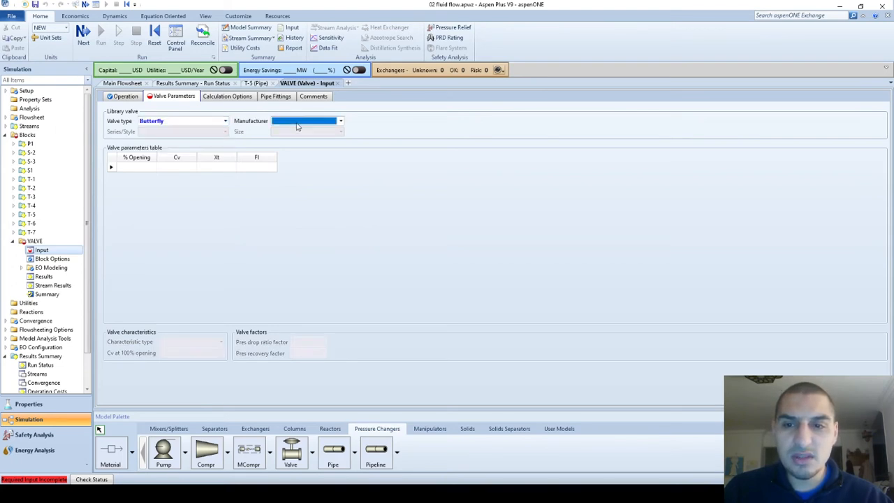
key(Tab)
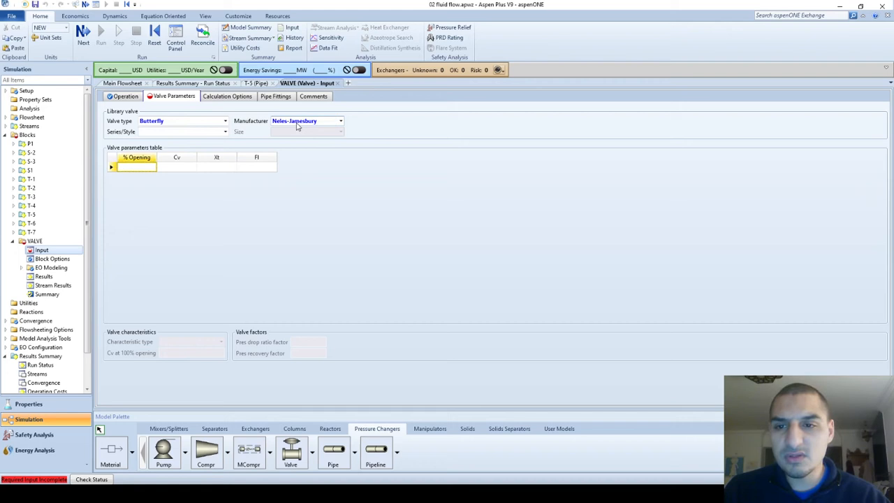
Set the library valve's series to Ansi_Class_150 and its size to 3-IN
key(Tab)
key(shift+Tab)
key(shift+Tab)
key(shift+Tab)
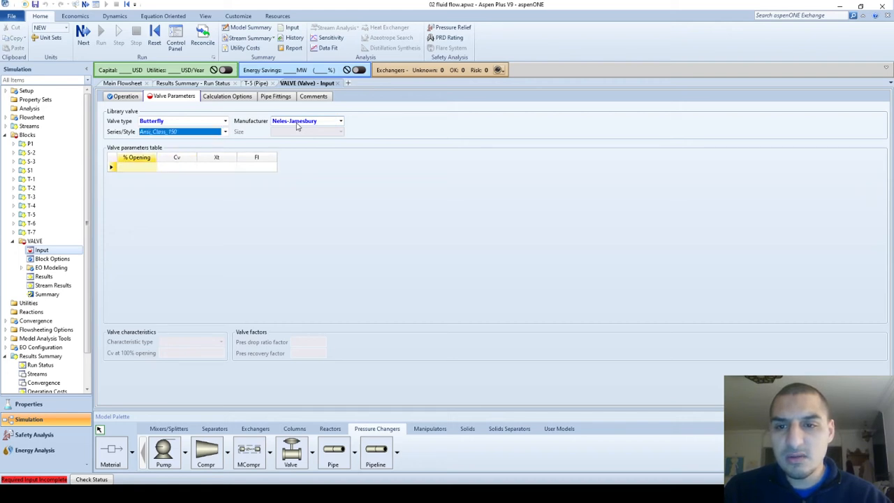
key(Tab)
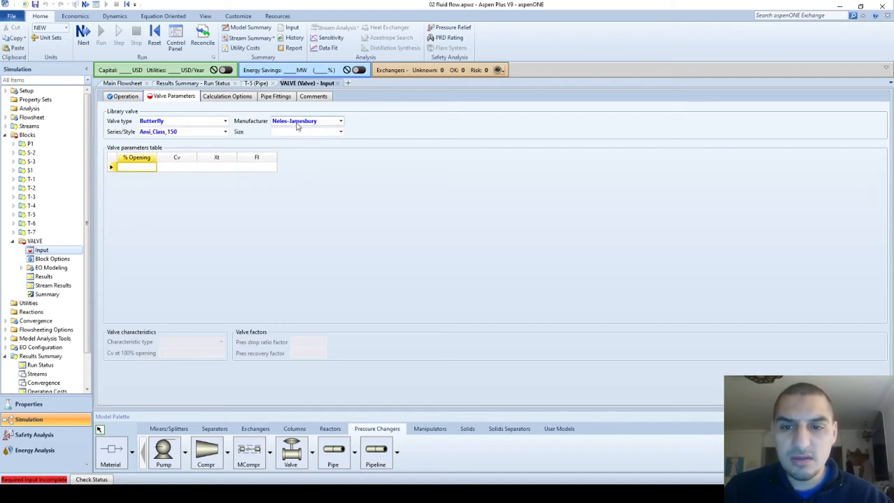
click(297, 124)
click(313, 132)
click(341, 132)
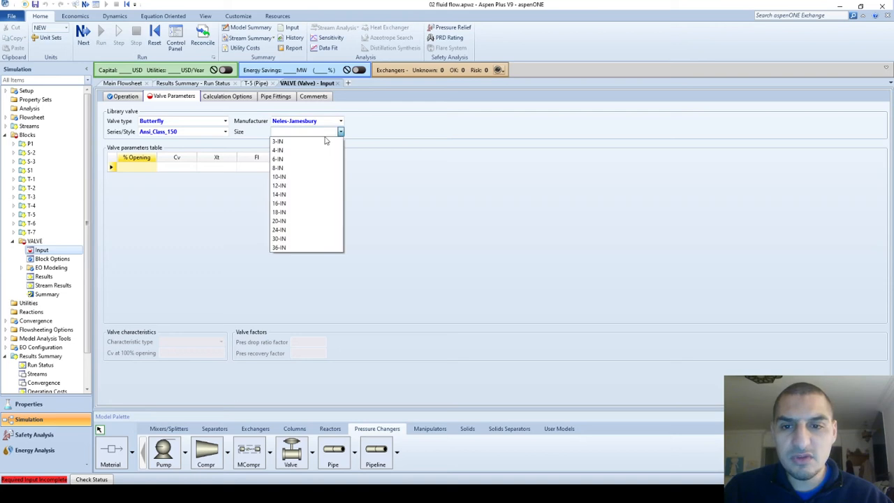
click(323, 141)
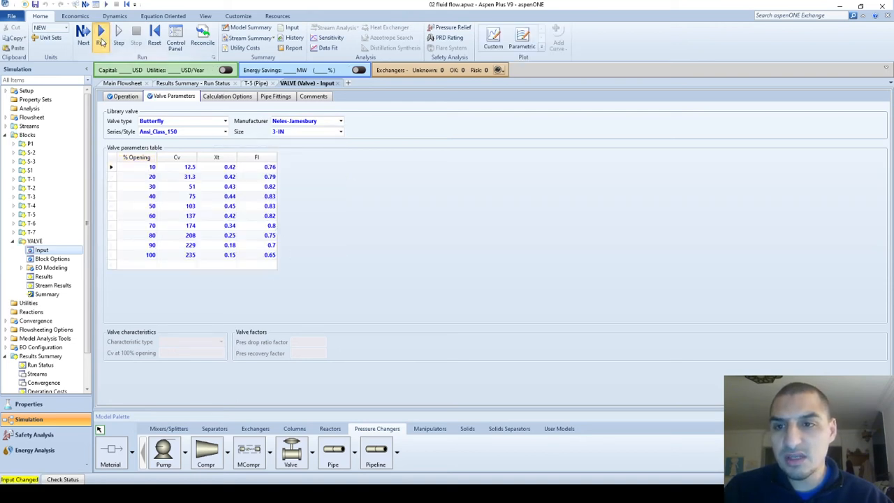
Run the simulation and show the valve's resulting pressure drop in atm
click(101, 36)
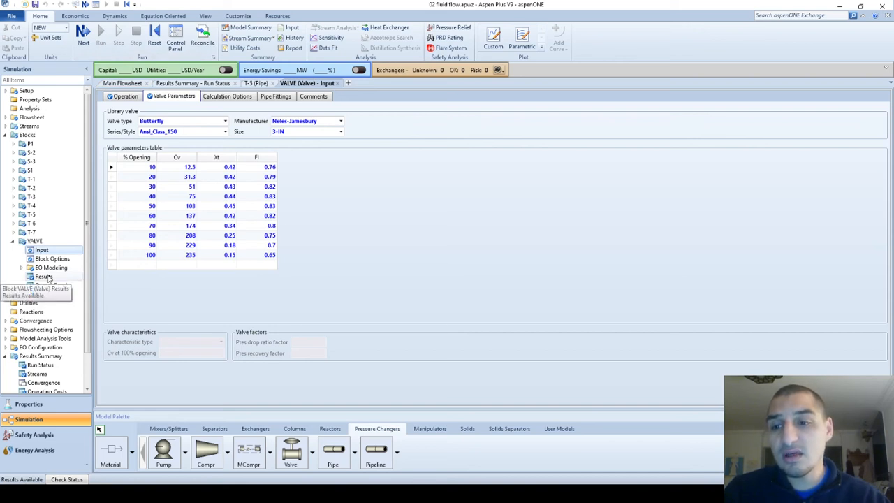
click(48, 277)
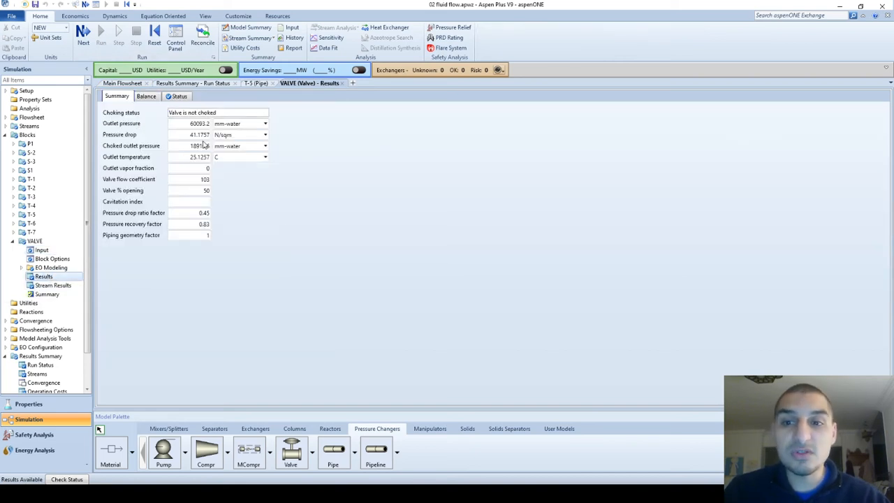
click(220, 136)
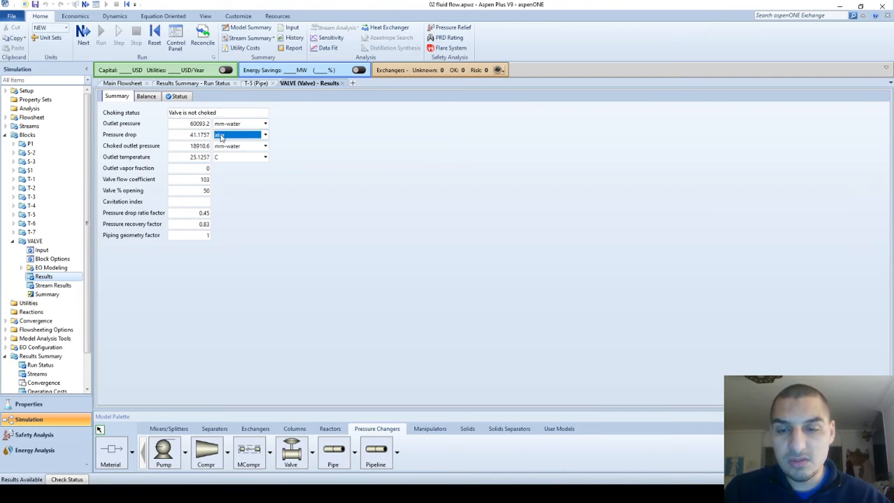
key(Return)
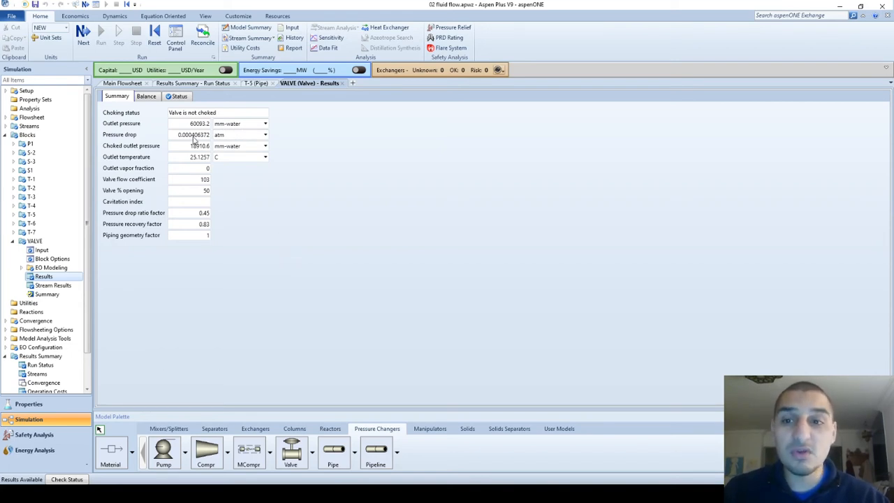
Specify the valve by a flow coefficient of 3 instead of percent opening, consulting the PowerPoint slide on Cv at different valve openings
click(41, 250)
click(285, 182)
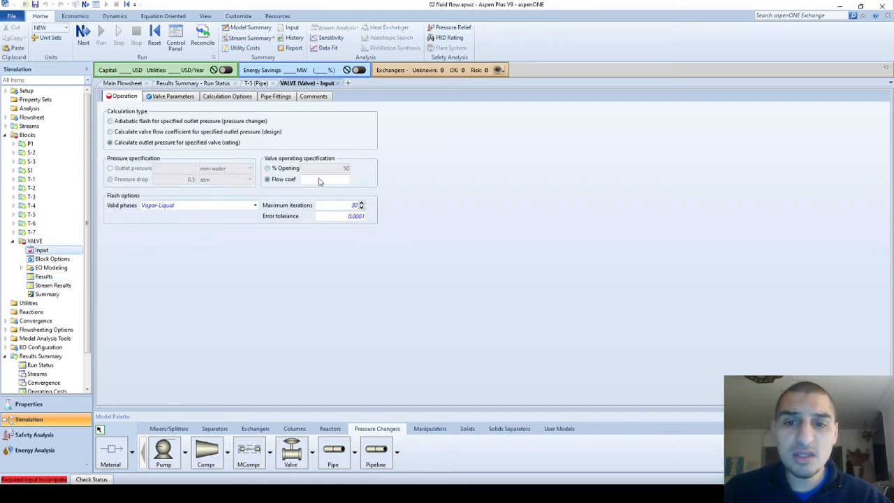
click(319, 179)
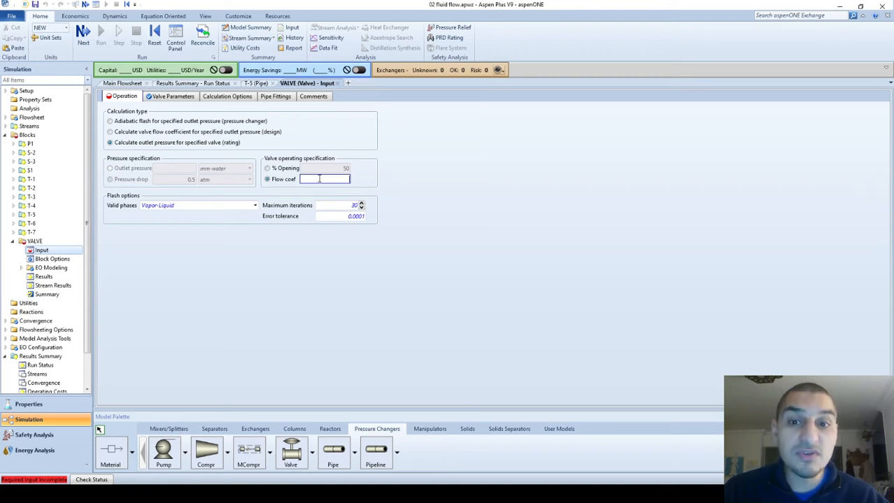
key(alt+Tab)
key(alt+Tab)
key(alt+Tab)
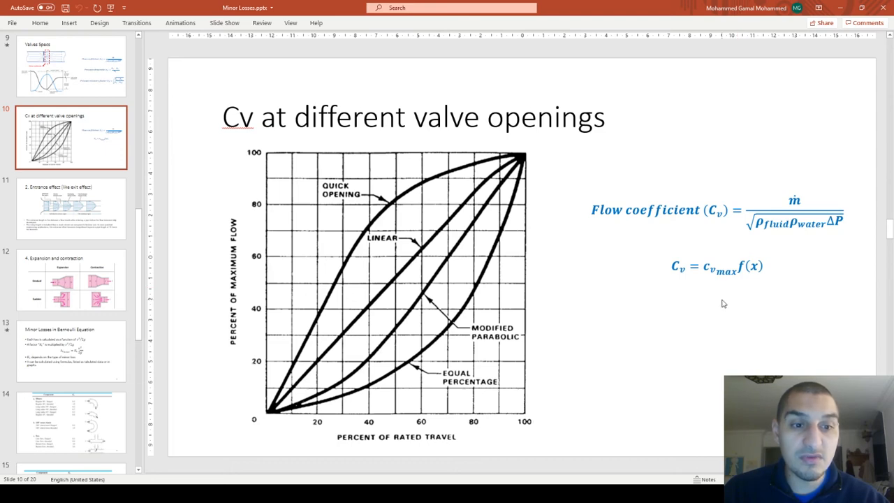
key(alt+Tab)
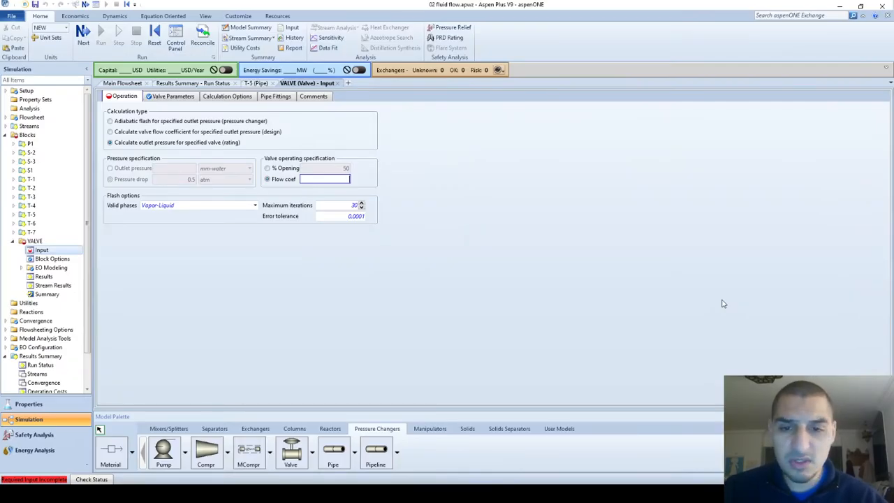
key(Return)
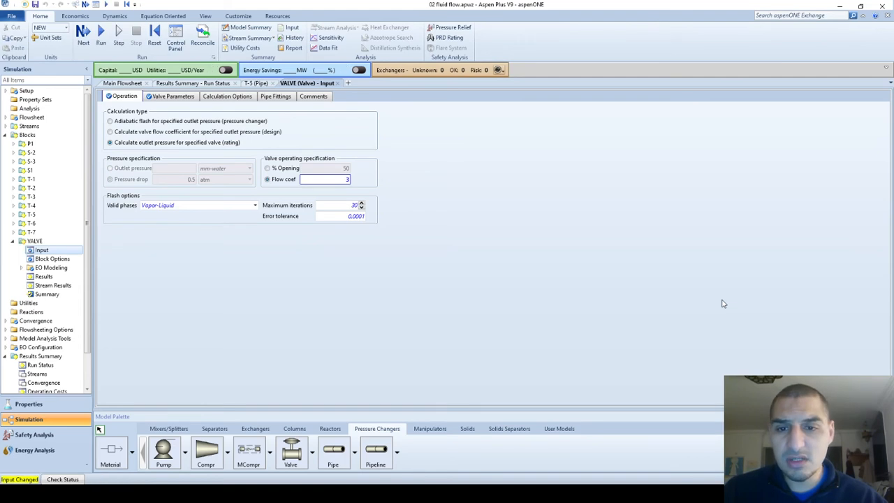
Rerun the simulation with the specified flow coefficient and show the valve results with pressure drop in atm
click(101, 37)
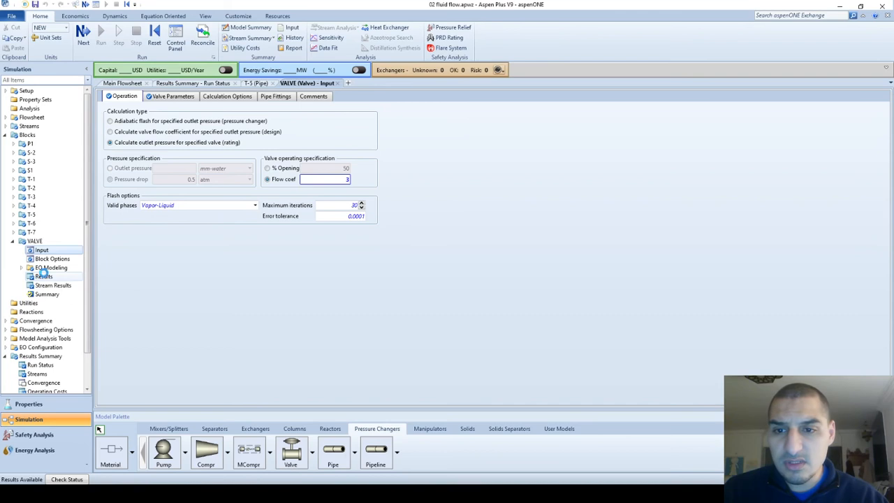
click(43, 277)
click(265, 134)
click(231, 136)
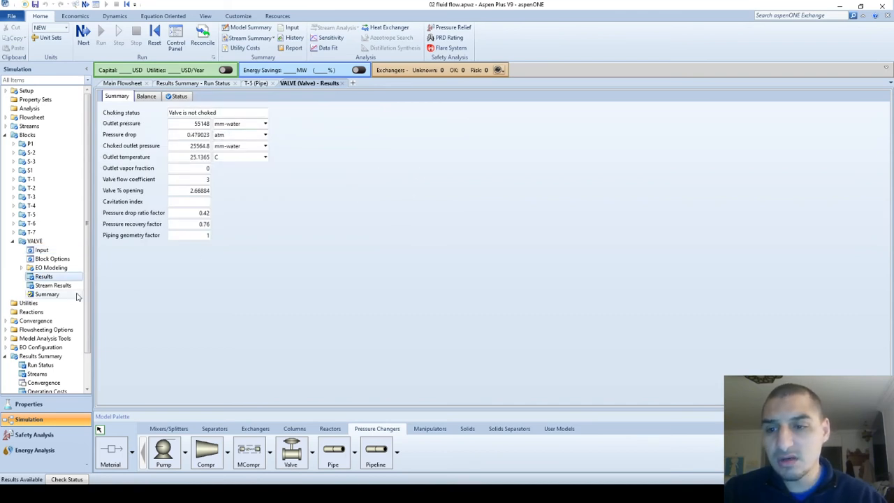
Clear the Butterfly library valve selection from the valve parameters
click(52, 259)
click(42, 252)
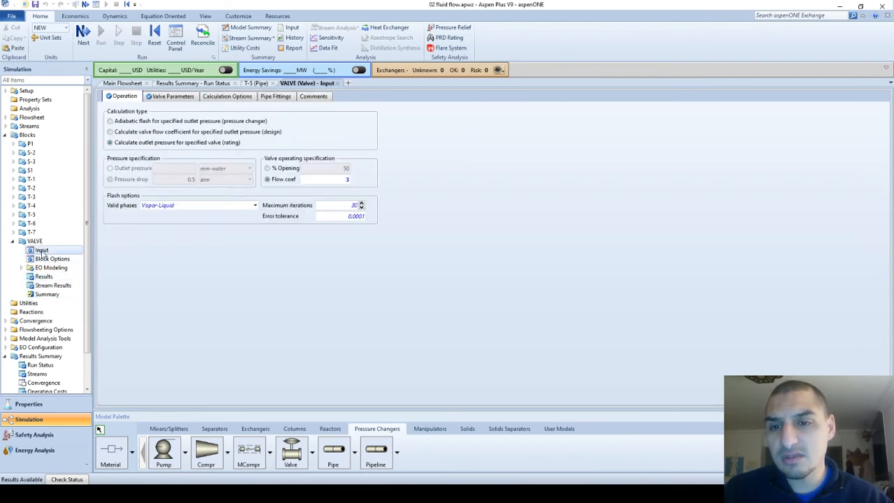
click(158, 97)
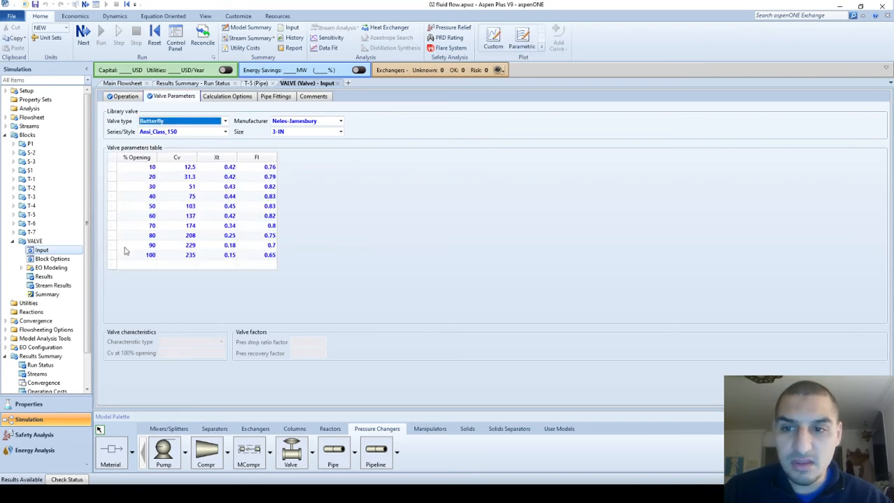
key(Delete)
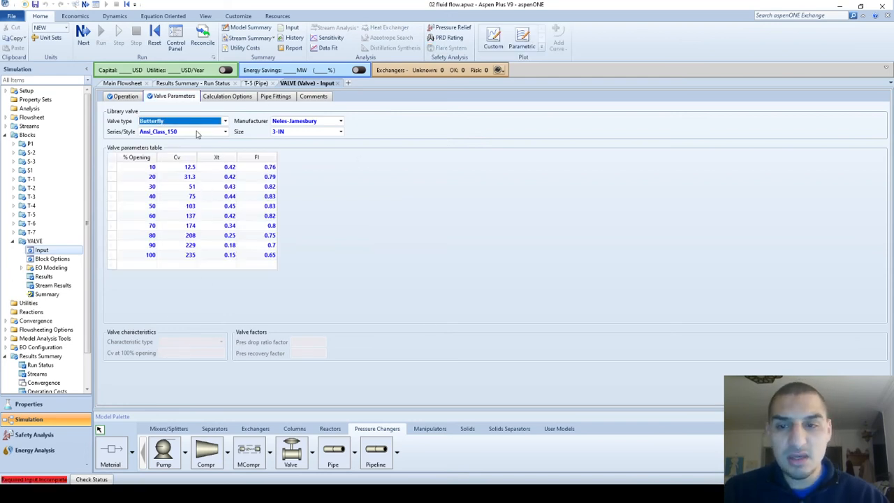
Define the valve characteristics as Square root type with a Cv at 100% opening of 3
click(210, 342)
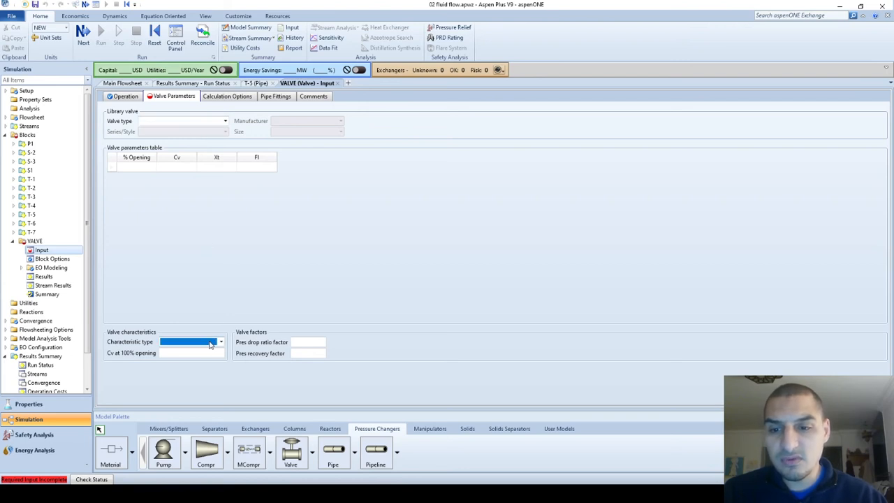
click(210, 343)
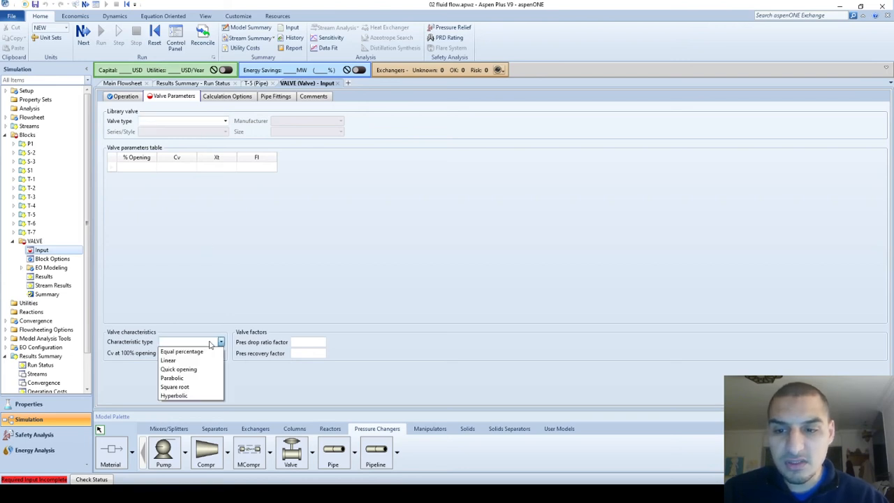
click(179, 385)
click(174, 353)
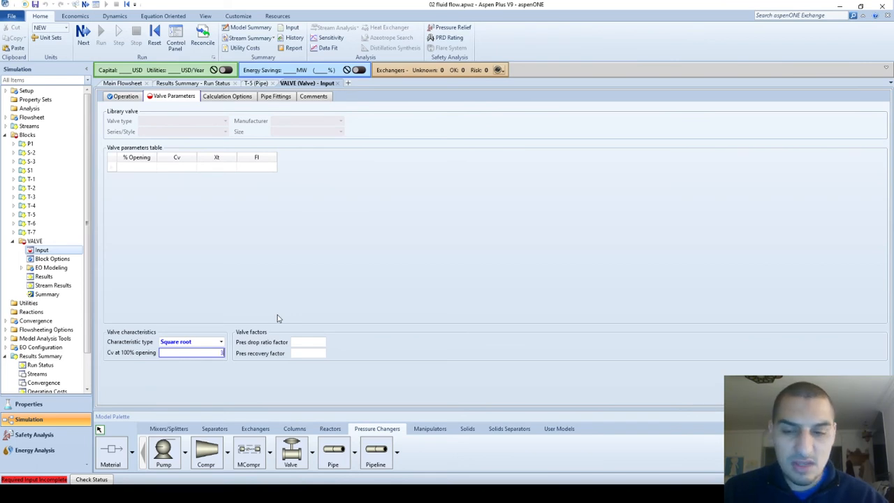
text(3)
key(Tab)
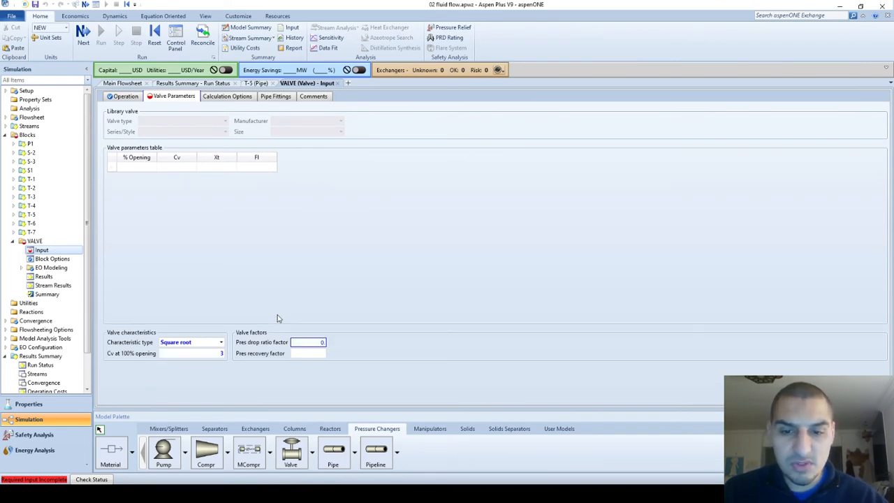
Set the valve's pressure drop ratio factor to 0.7 and its pressure recovery factor to 0.5
text(0.7)
key(Tab)
text(0)
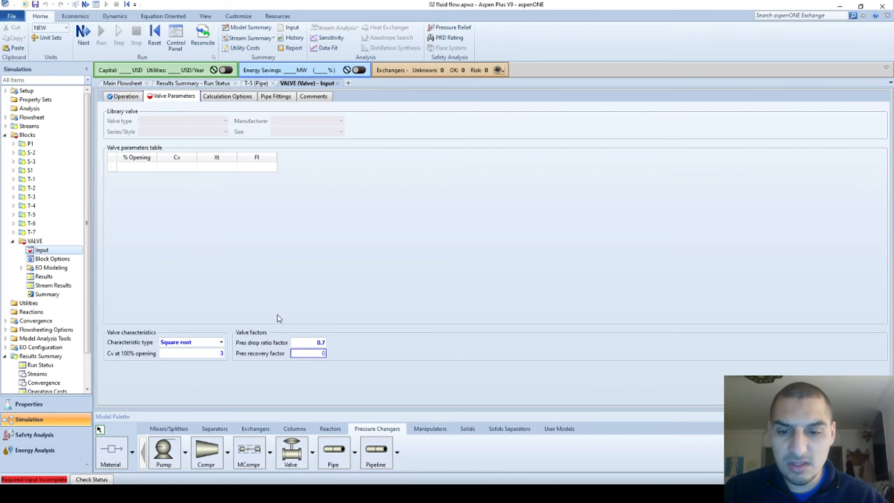
key(Return)
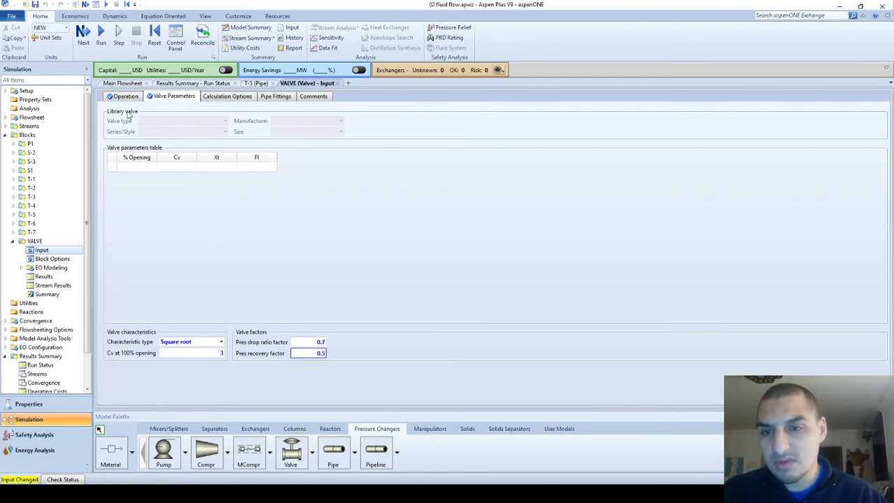
Run the simulation with the custom valve characteristics and display the valve results with pressure drop in atm
click(97, 41)
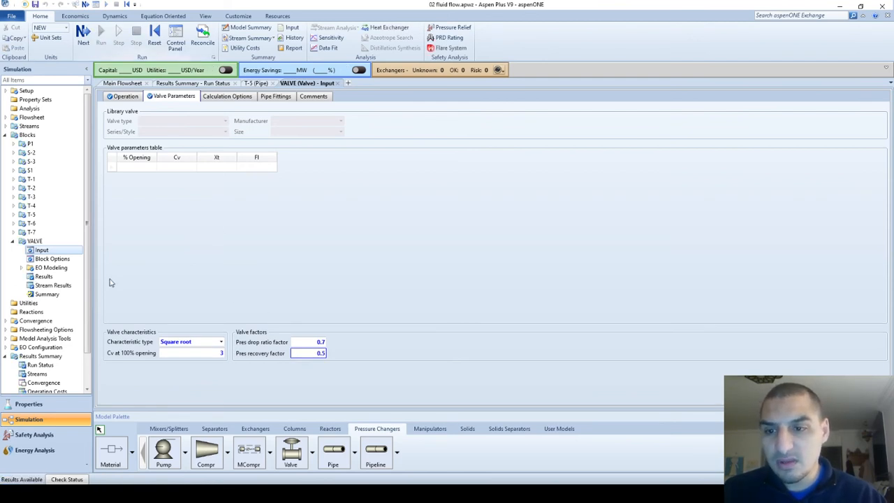
click(45, 277)
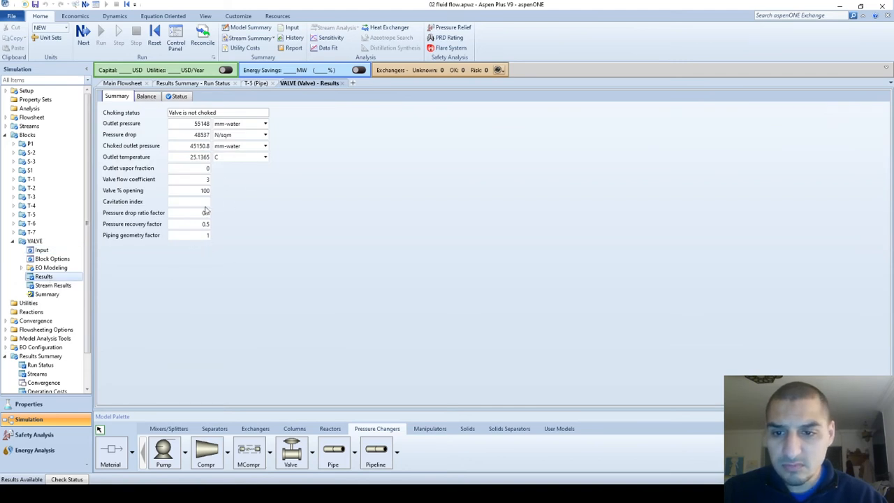
click(238, 135)
click(219, 135)
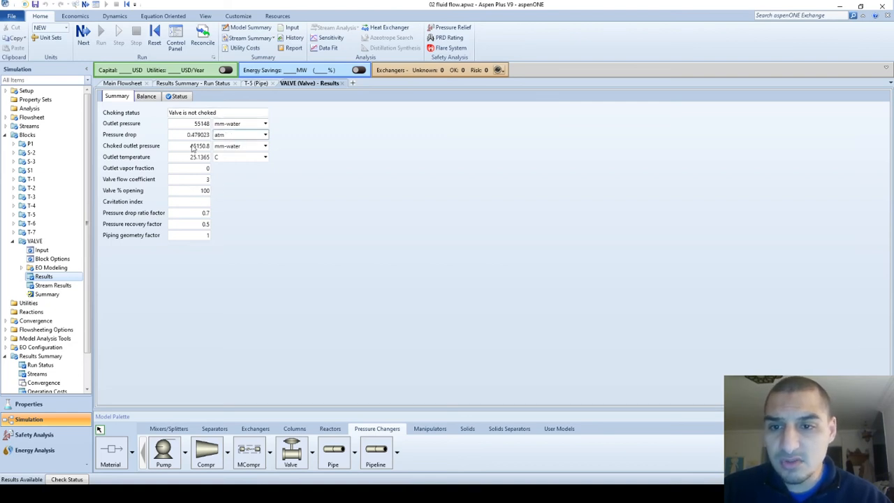
click(239, 206)
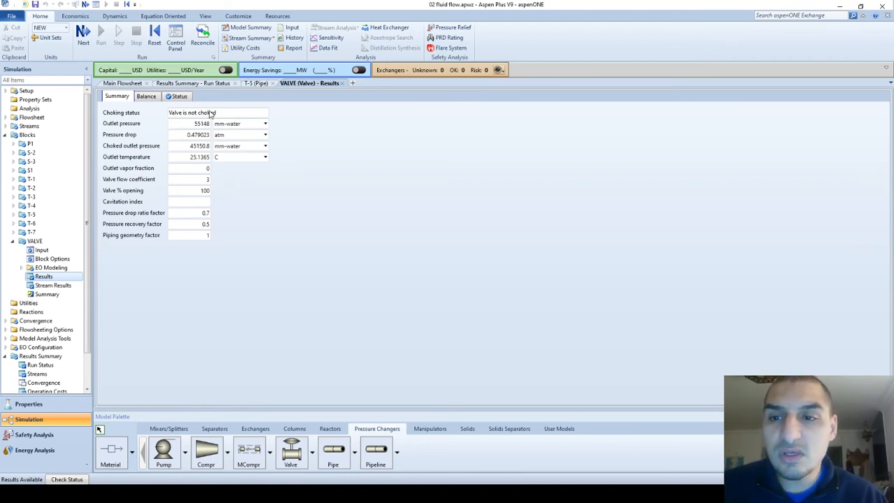
Switch the valve operating specification from flow coefficient to 50% opening and rerun the simulation
click(42, 250)
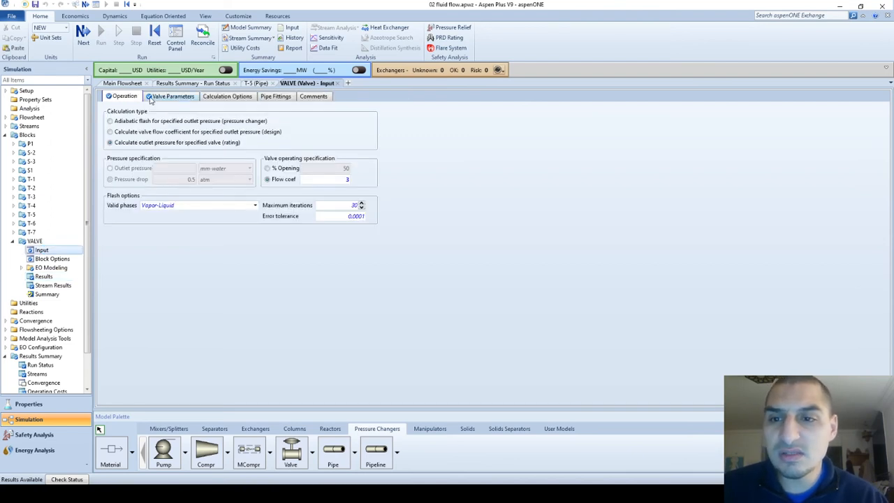
click(152, 98)
click(201, 352)
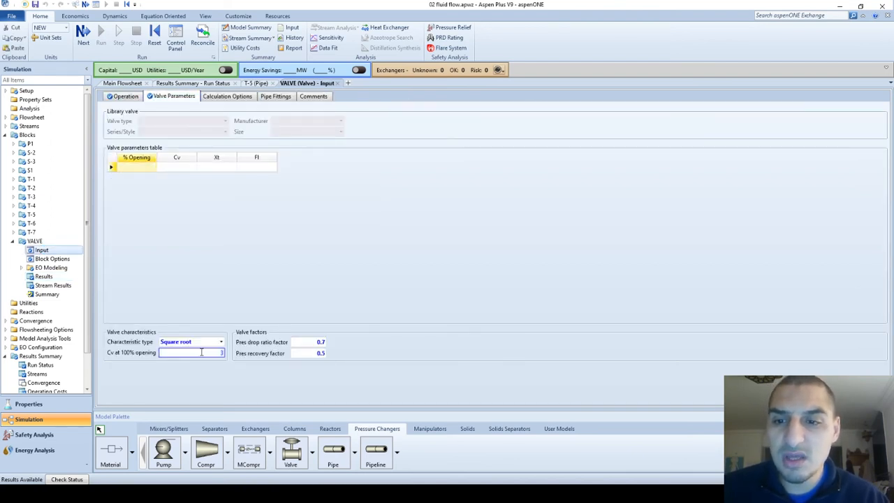
click(128, 98)
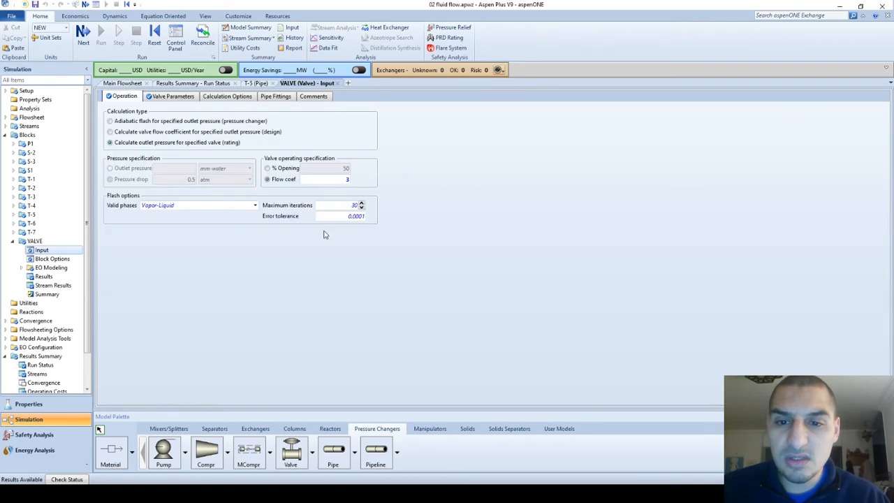
click(268, 169)
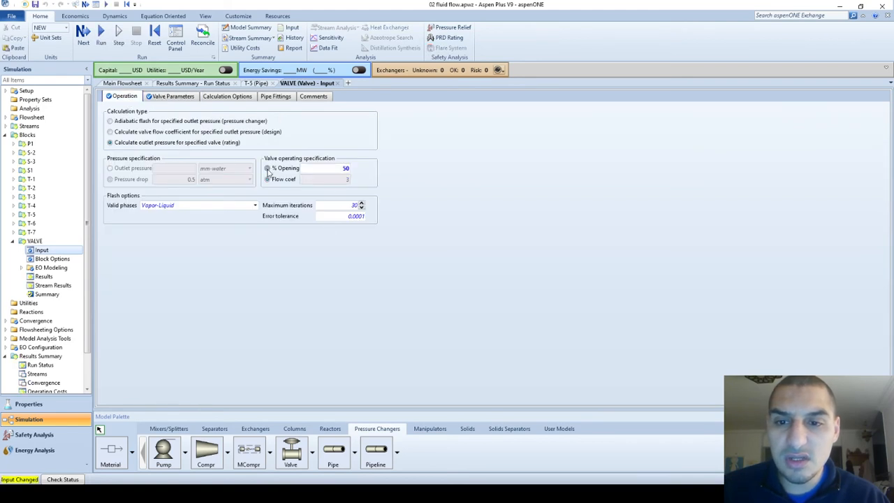
click(101, 35)
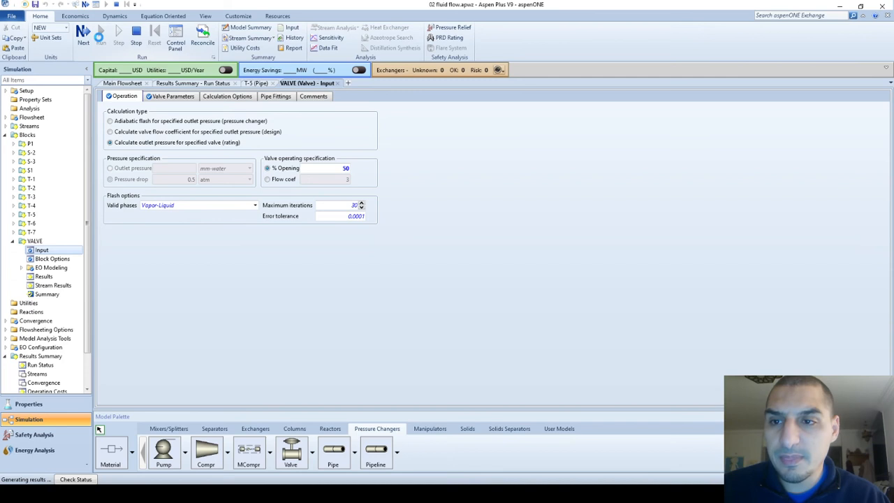
Set the valve's Cv at 100% opening to 2 and rerun the simulation
click(169, 96)
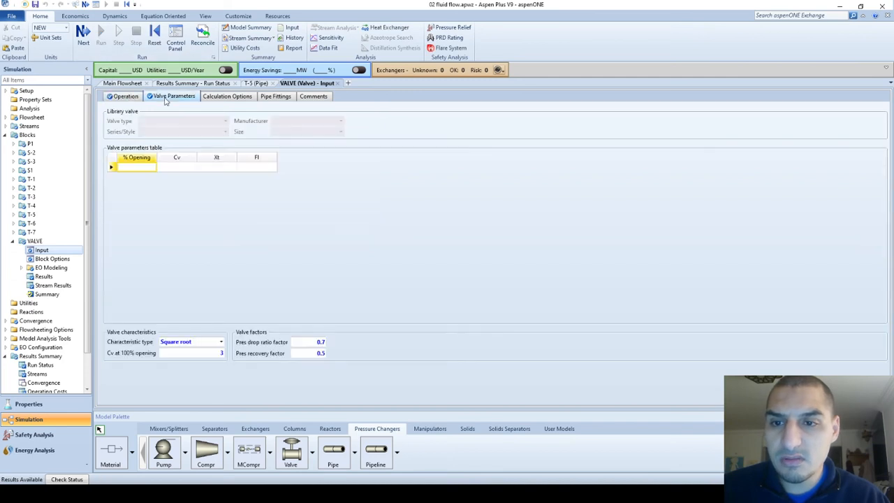
click(210, 353)
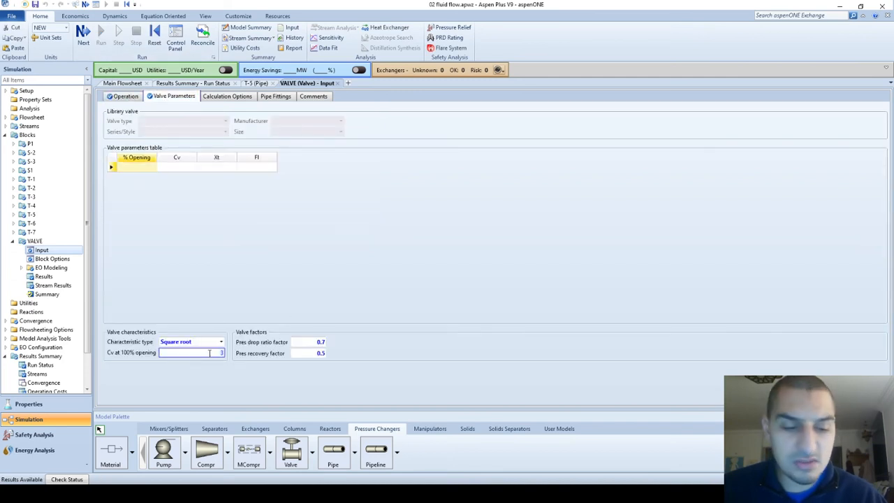
text(2)
key(Return)
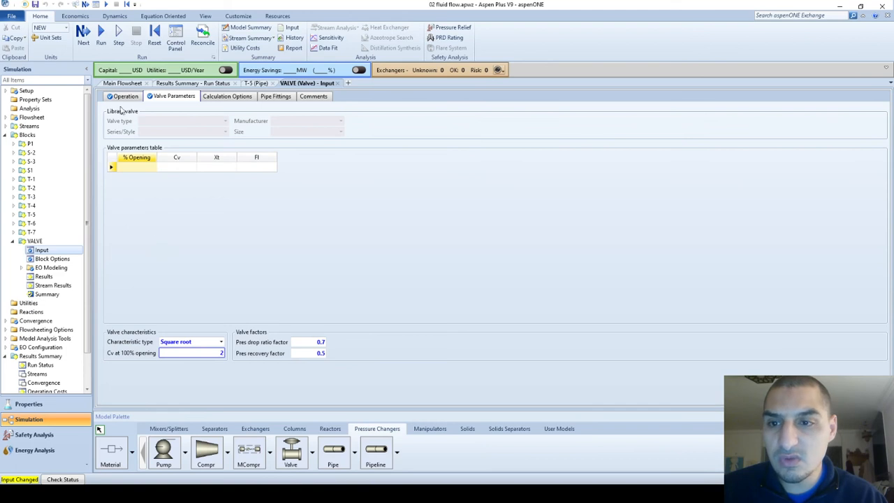
click(102, 41)
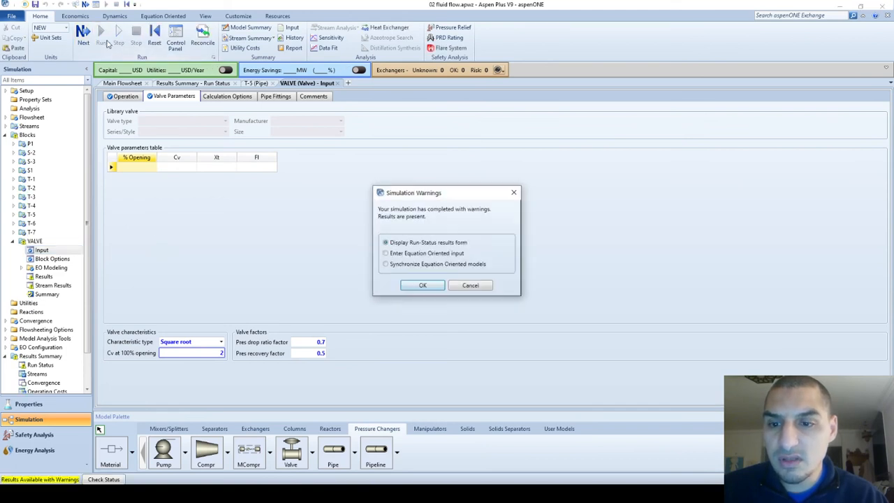
Display the run status form and open the VALVE block's status messages to read its warning
click(423, 287)
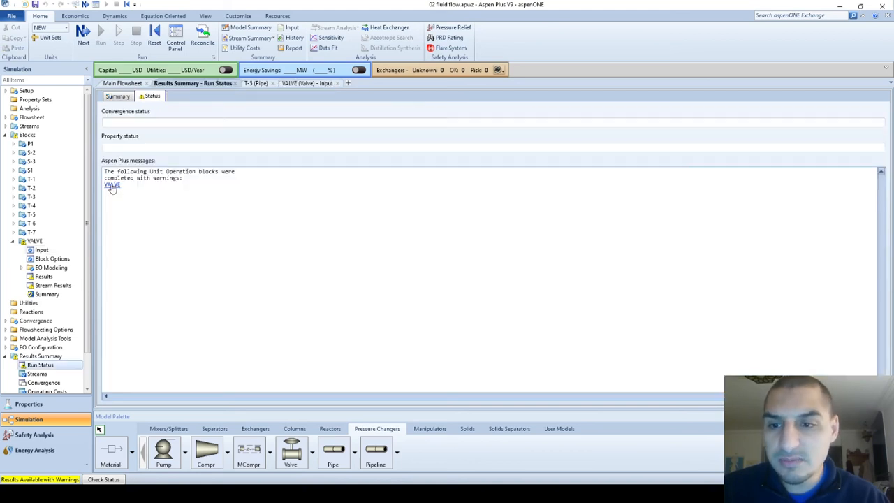
click(113, 184)
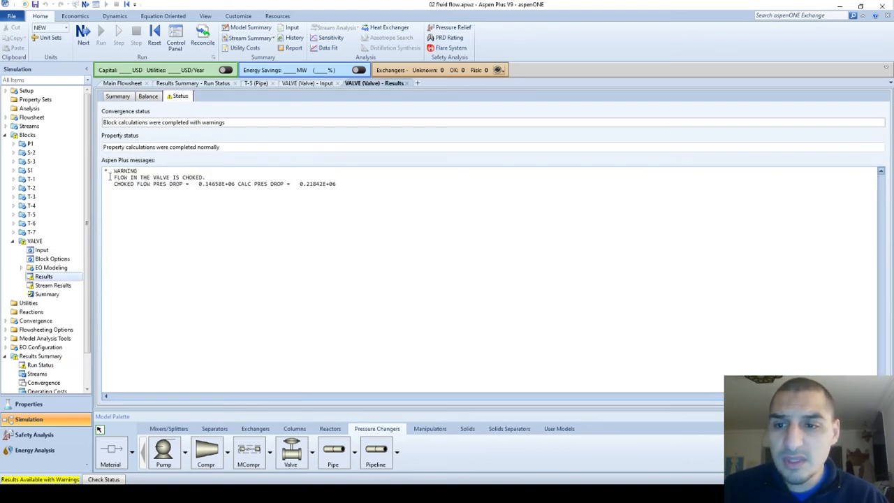
drag(114, 178, 190, 177)
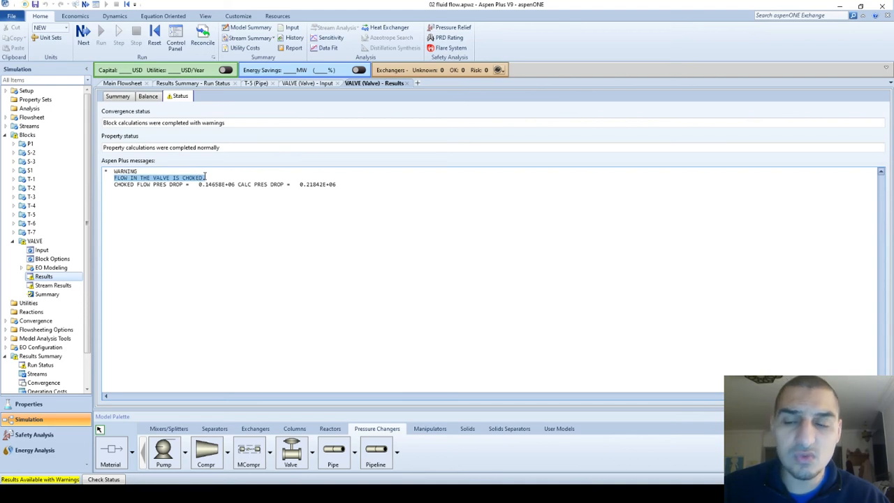
click(185, 199)
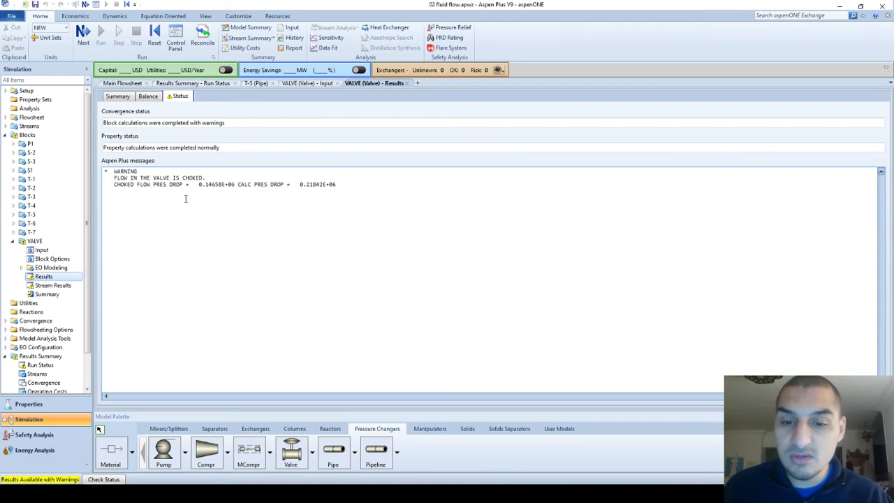
Switch to the Minor Losses presentation in PowerPoint and show the Valves Specs slide
key(alt+Tab)
key(alt+Tab)
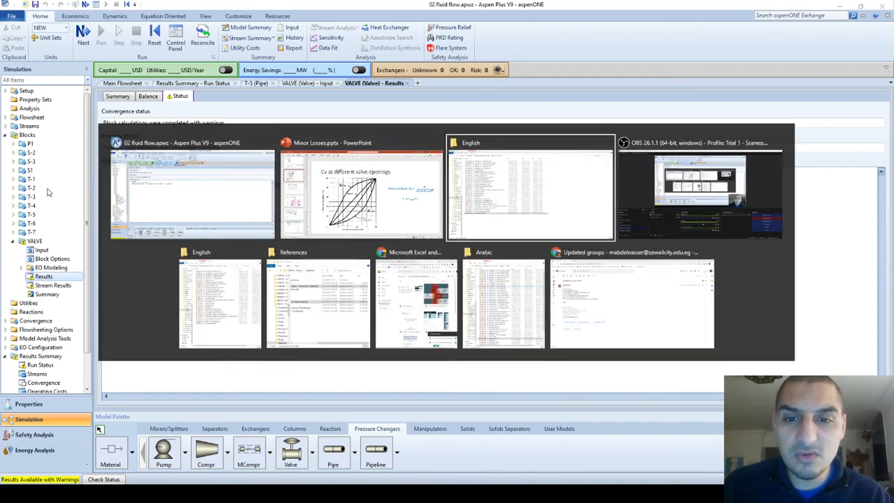
key(alt+shift+Tab)
key(Up)
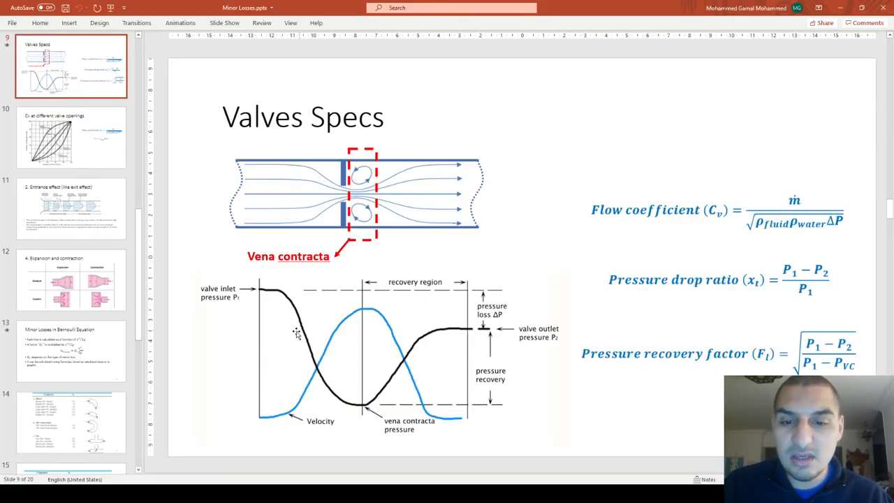